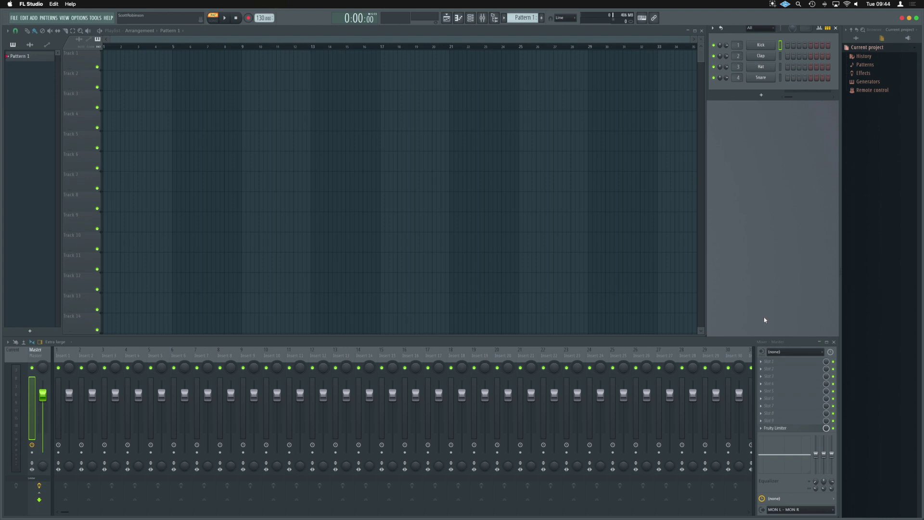
# Bring up the Downloads stack in the Dock to reach the FAT installer package.
pyautogui.moveTo(763, 513)
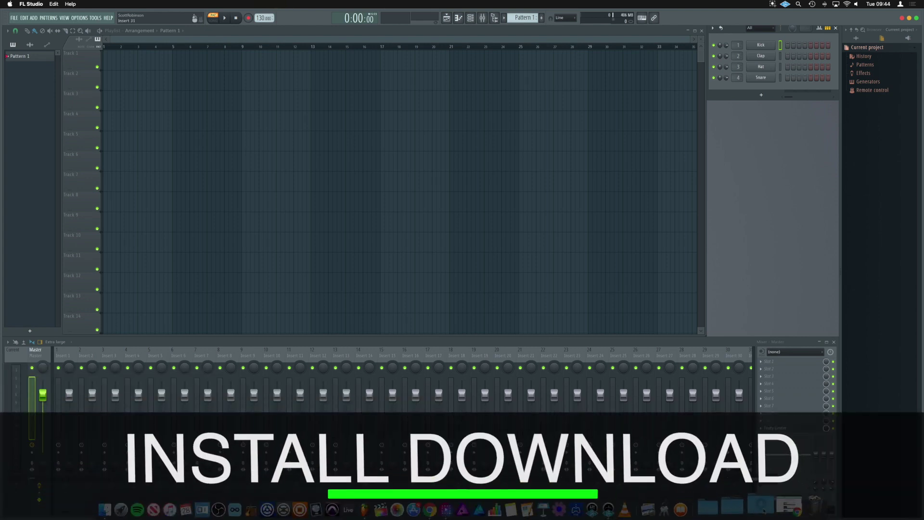
# Open the FAT Installer package from Downloads with Installer, accepting the unidentified-developer warning.
pyautogui.click(764, 510)
pyautogui.click(836, 96)
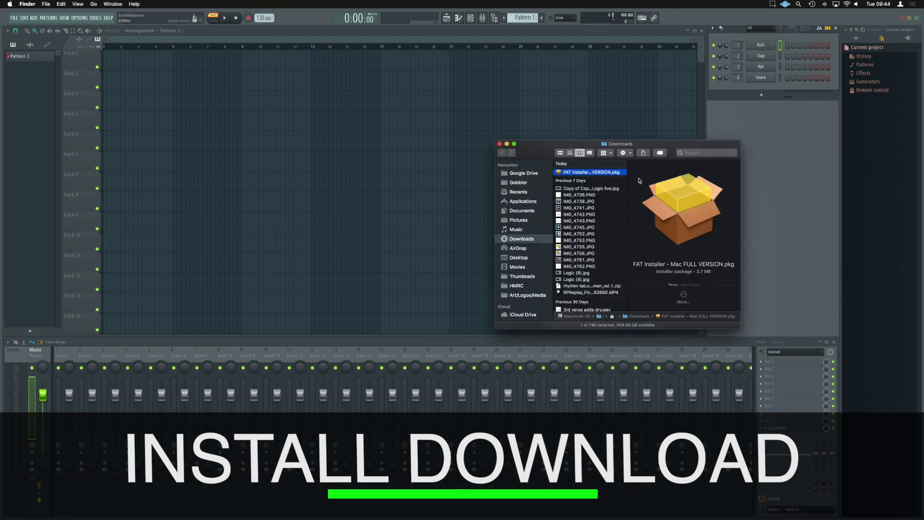
pyautogui.rightClick(594, 173)
pyautogui.moveTo(611, 183)
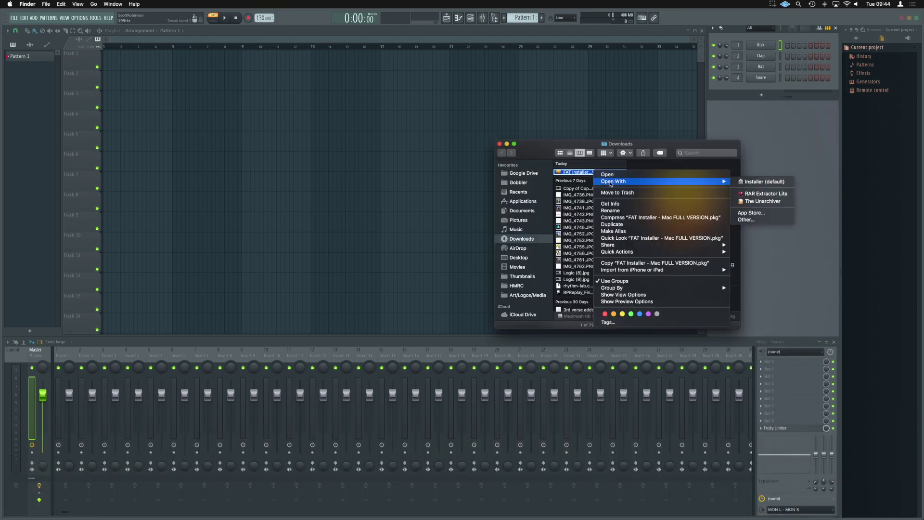
pyautogui.click(769, 183)
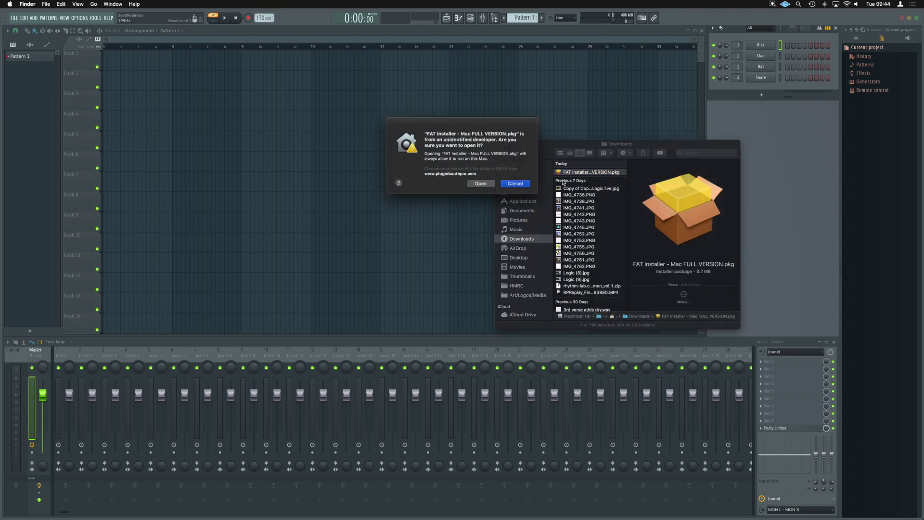
pyautogui.click(480, 183)
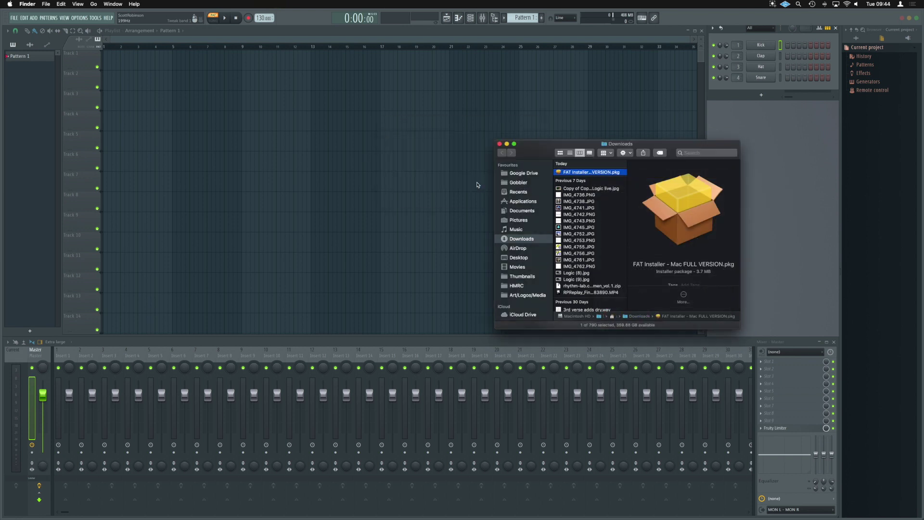
# Close the Downloads window and advance the FAT installer to the licence agreement.
pyautogui.click(501, 144)
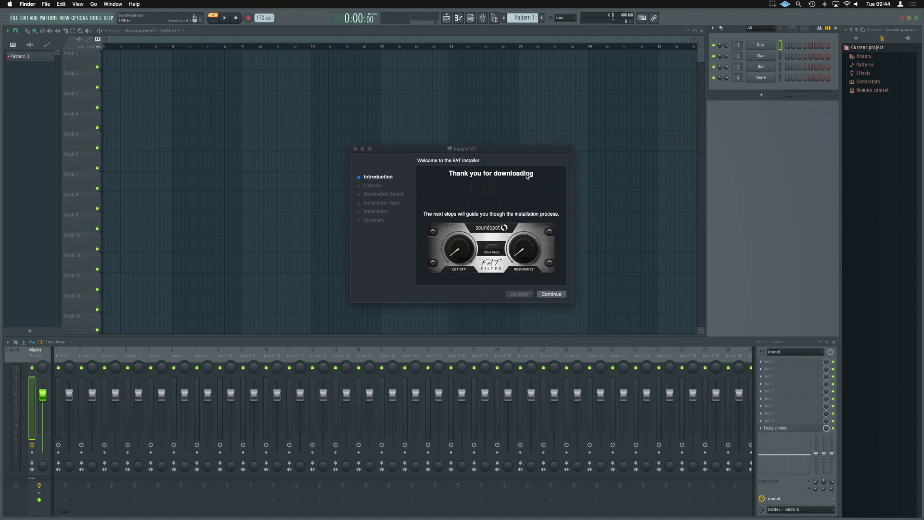
pyautogui.click(552, 293)
pyautogui.scroll(-10, 511, 224)
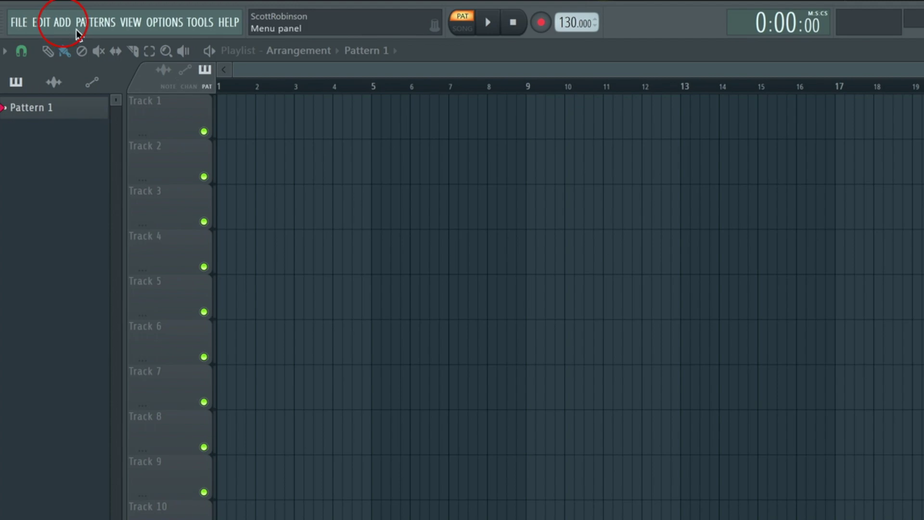
# Bring up the generator picker via ADD > More plugins and browse the 137 generators.
pyautogui.click(66, 26)
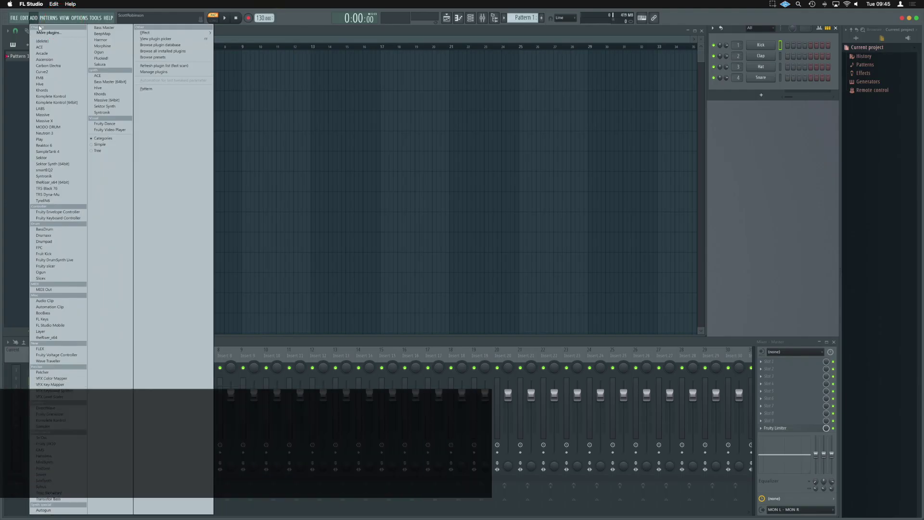
pyautogui.click(44, 33)
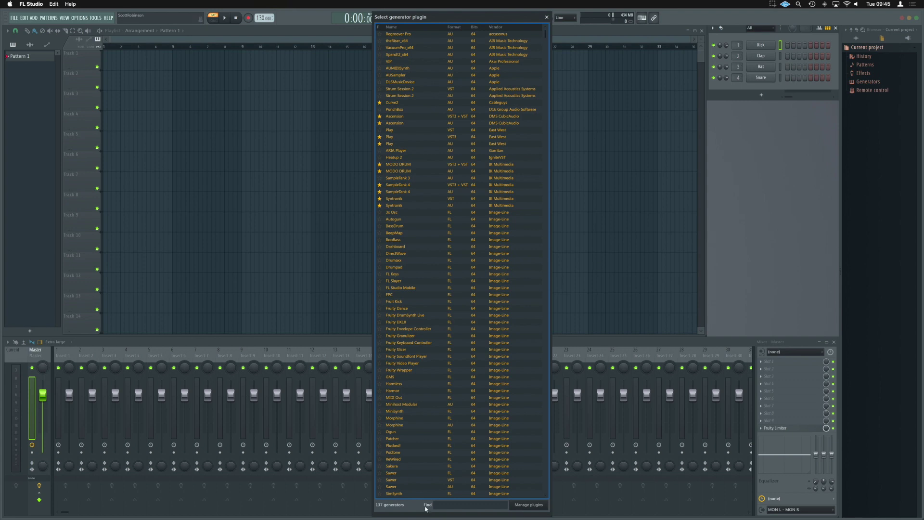
pyautogui.click(441, 506)
pyautogui.scroll(-10, 508, 328)
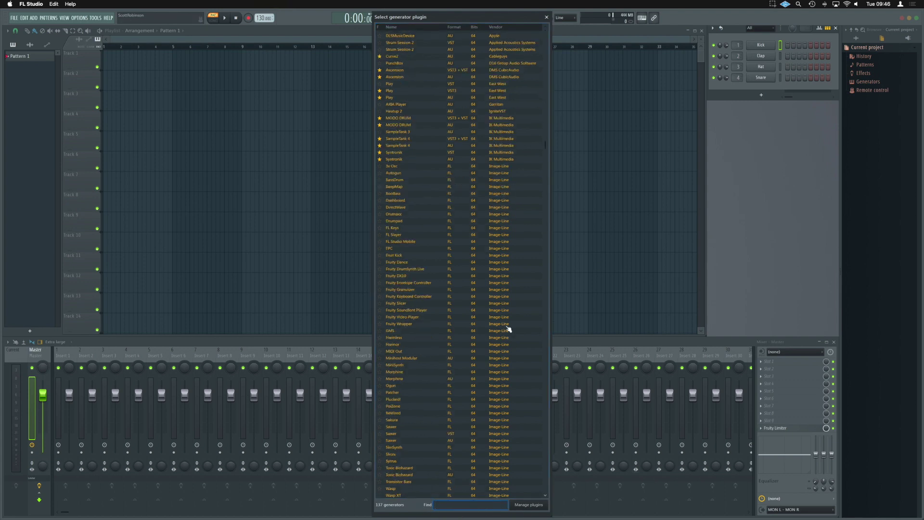
pyautogui.scroll(10, 508, 330)
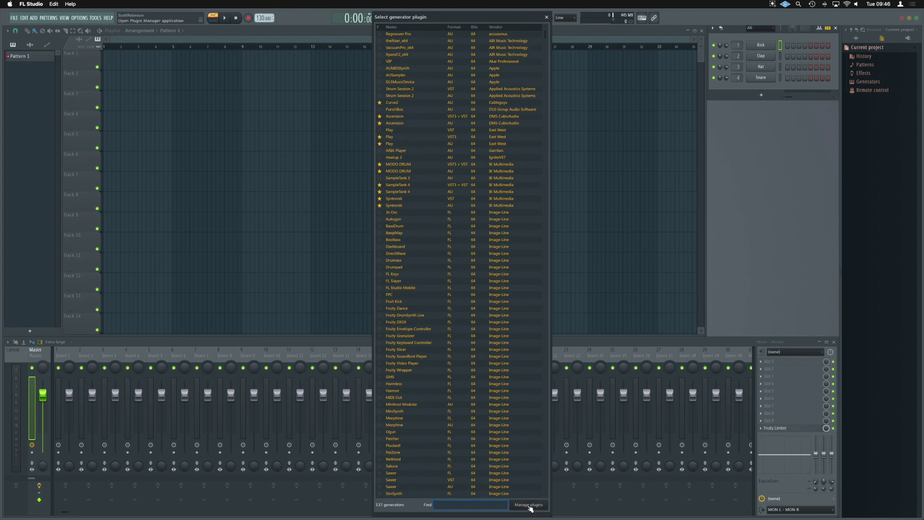
# Rescan plugins in the Plugin Manager so FAT appears in VST and VST3 formats.
pyautogui.click(530, 507)
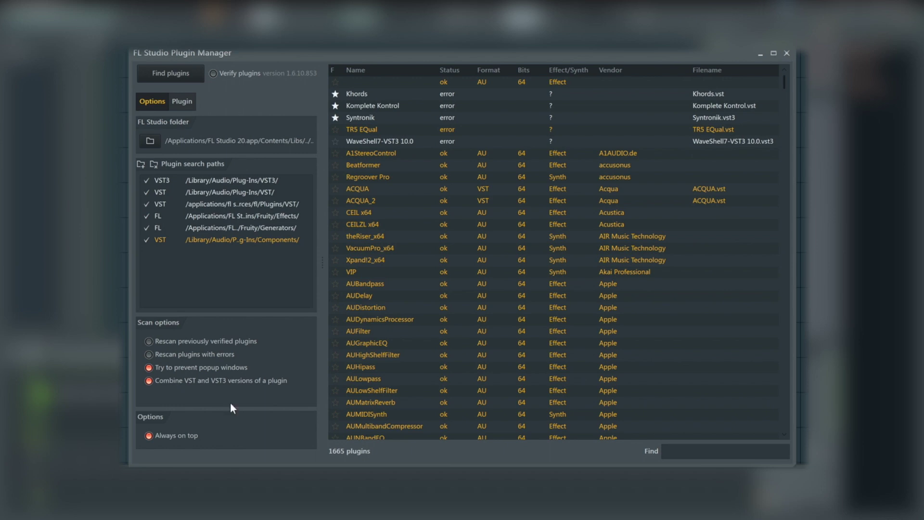
pyautogui.click(174, 75)
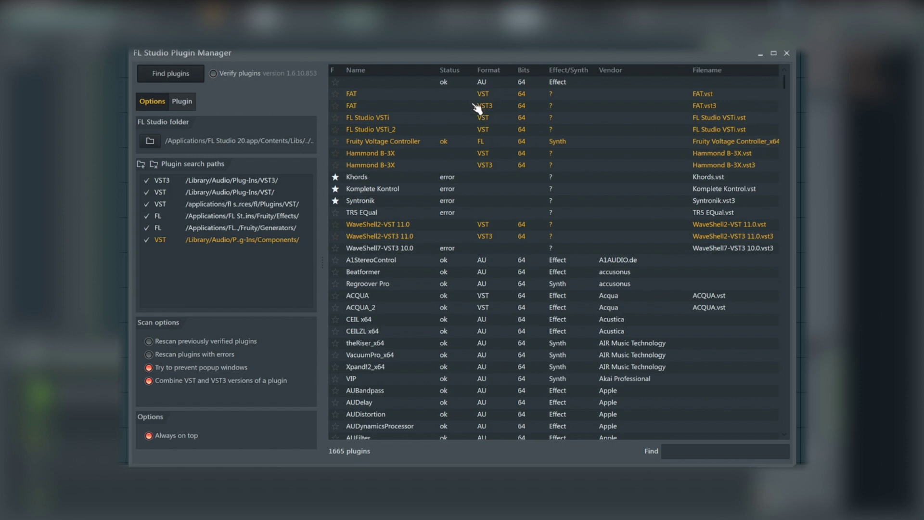
# Star the FAT entry as a favourite and show its plugin info.
pyautogui.click(336, 106)
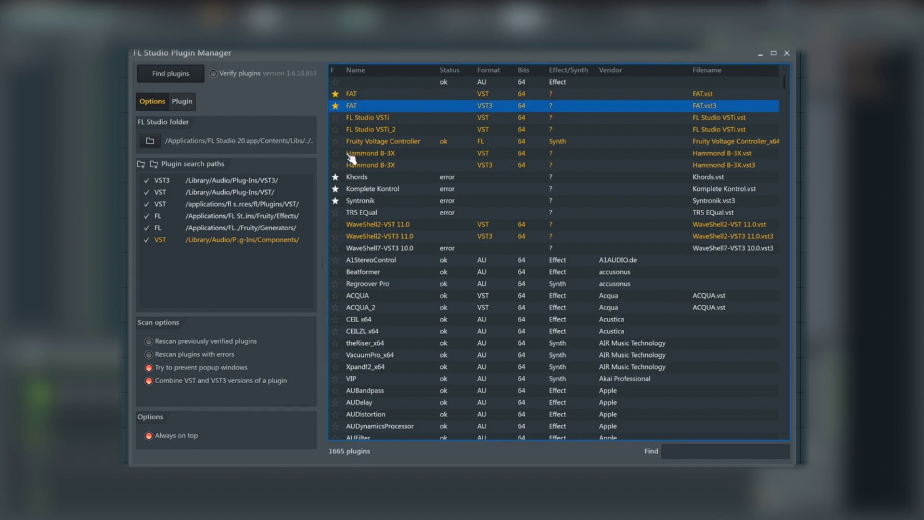
pyautogui.click(332, 106)
pyautogui.click(337, 107)
pyautogui.click(337, 106)
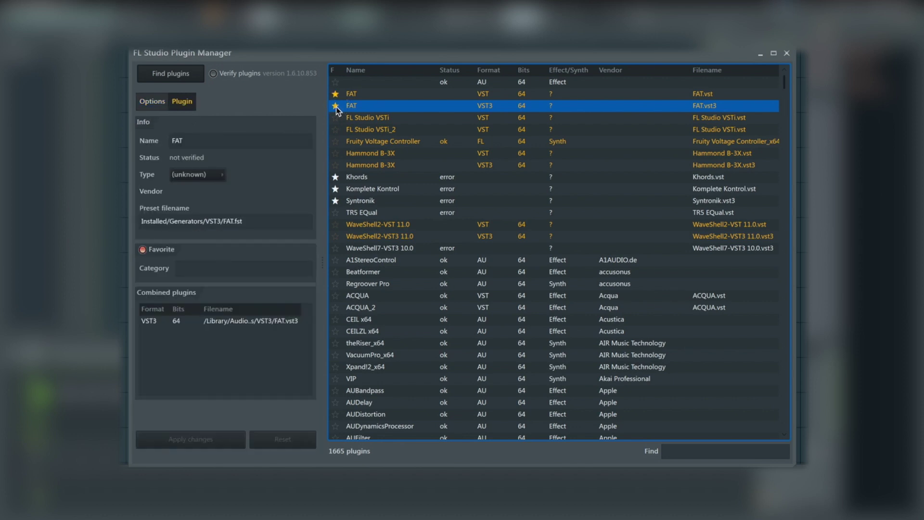
pyautogui.click(153, 103)
pyautogui.click(183, 102)
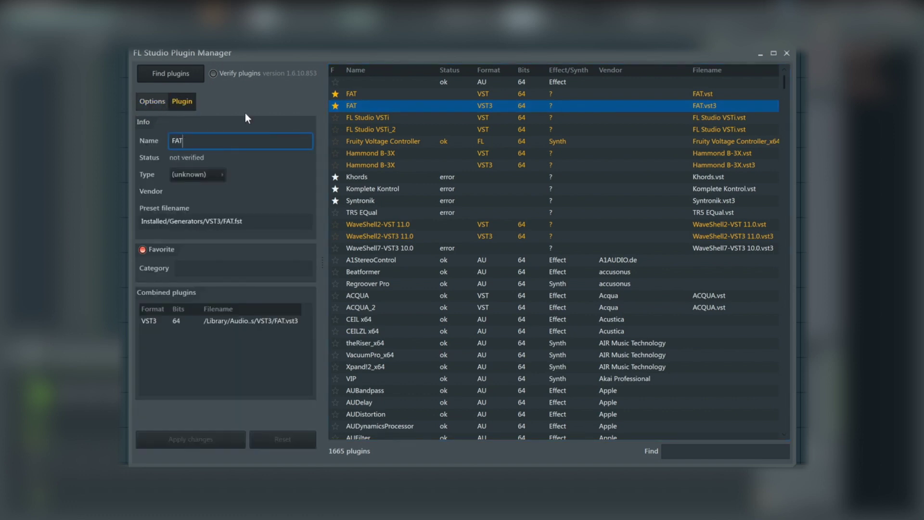
# Rename both the VST3 and VST FAT entries to 'FAT Filter'.
pyautogui.write('Filter')
pyautogui.click(219, 440)
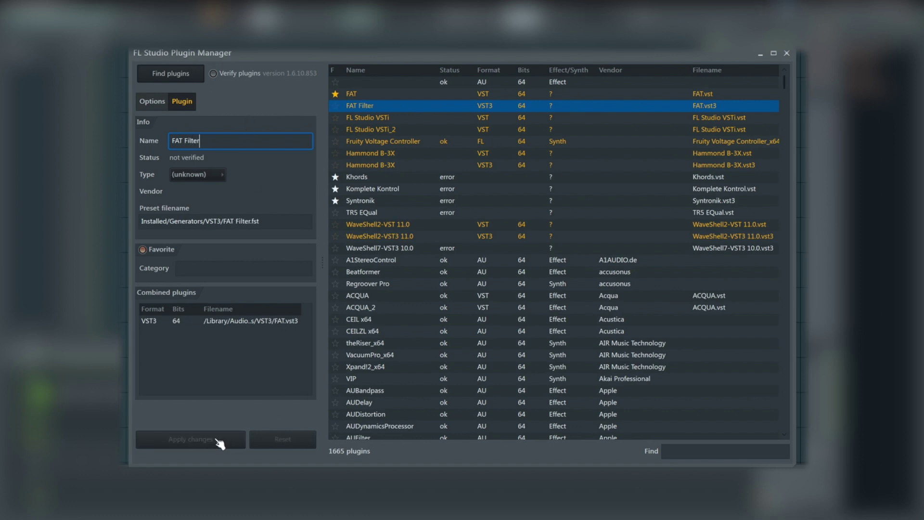
pyautogui.click(371, 95)
pyautogui.click(210, 140)
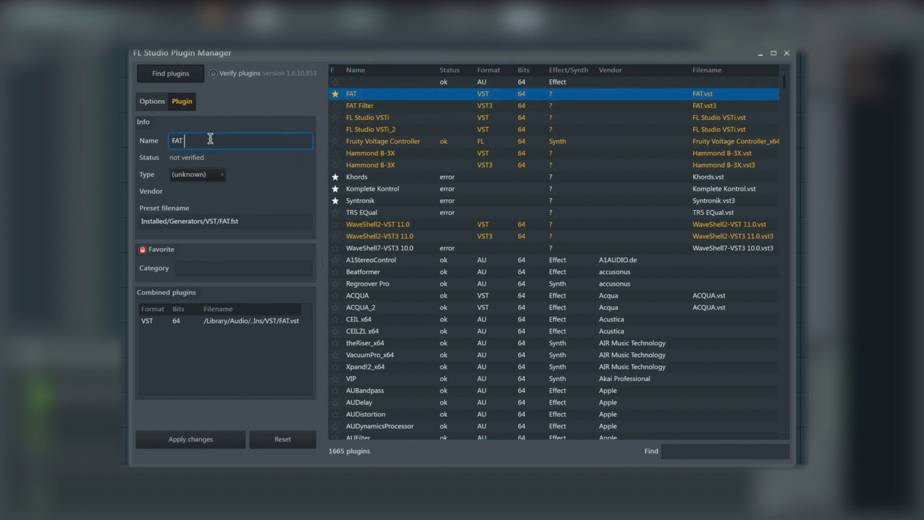
pyautogui.write('Filter')
pyautogui.press('Return')
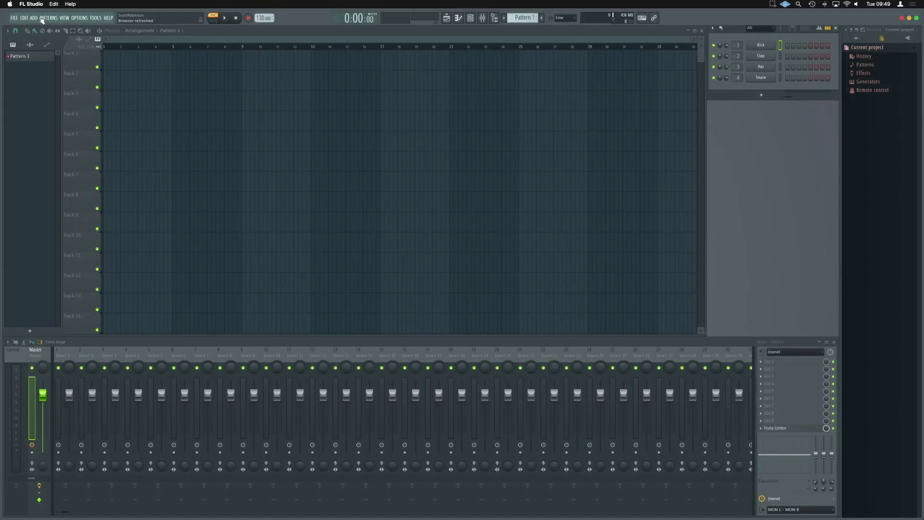
# Reopen the generator plugin picker and star the FAT Filter entry.
pyautogui.click(33, 18)
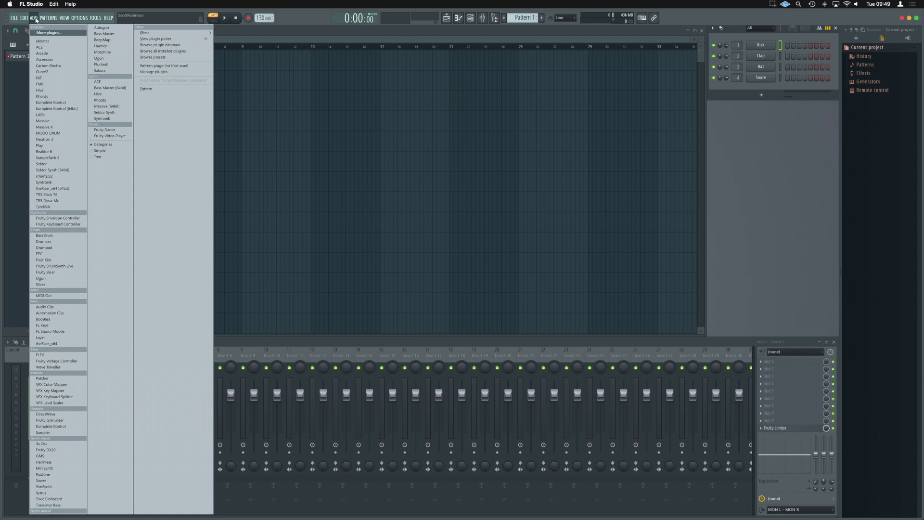
pyautogui.click(46, 33)
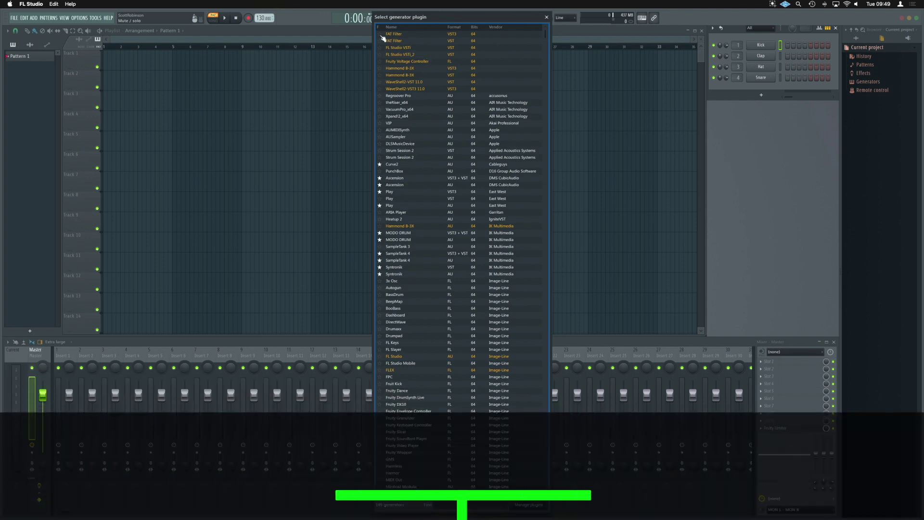
pyautogui.click(381, 34)
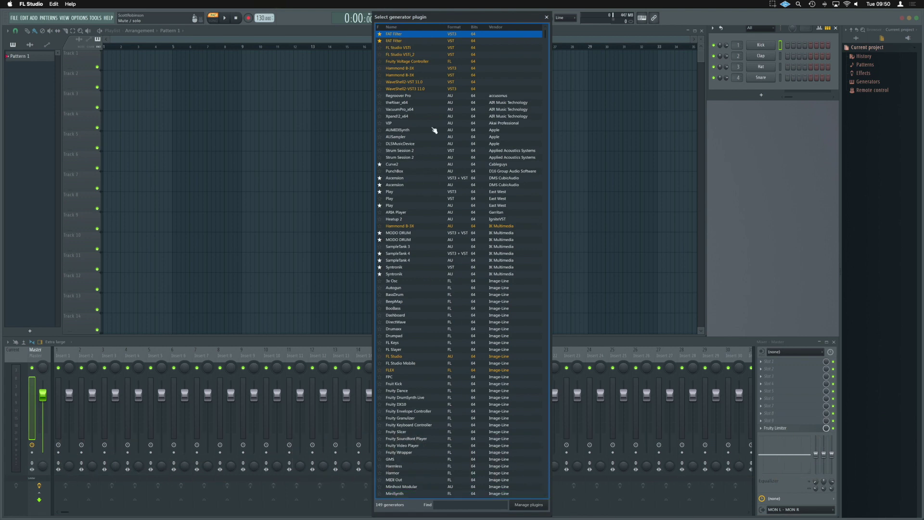
# Filter the generator list by 'fat', then clear the search to show all 149.
pyautogui.click(451, 505)
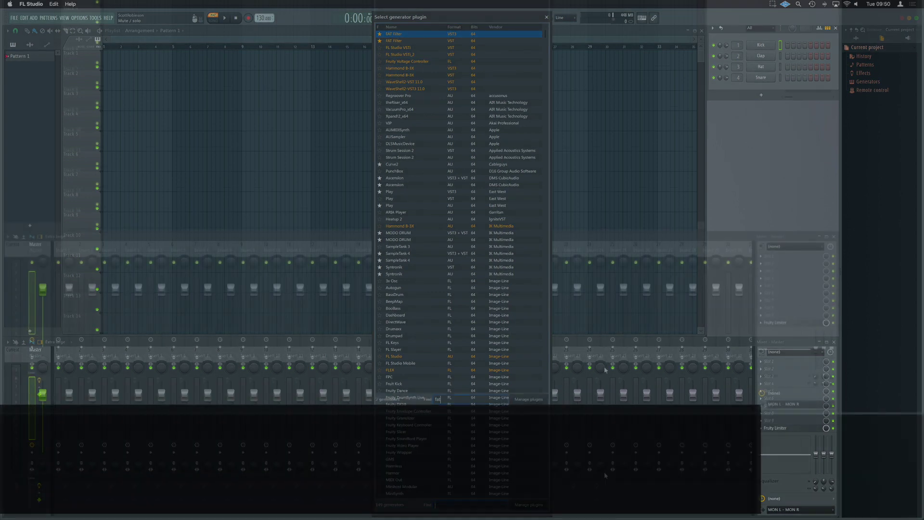
pyautogui.write('fat')
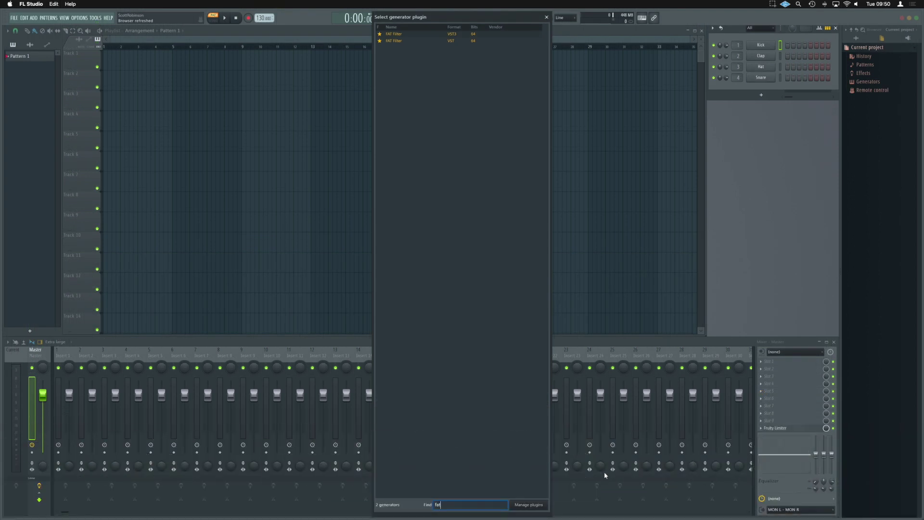
pyautogui.press('BackSpace')
pyautogui.press('BackSpace')
pyautogui.press('BackSpace')
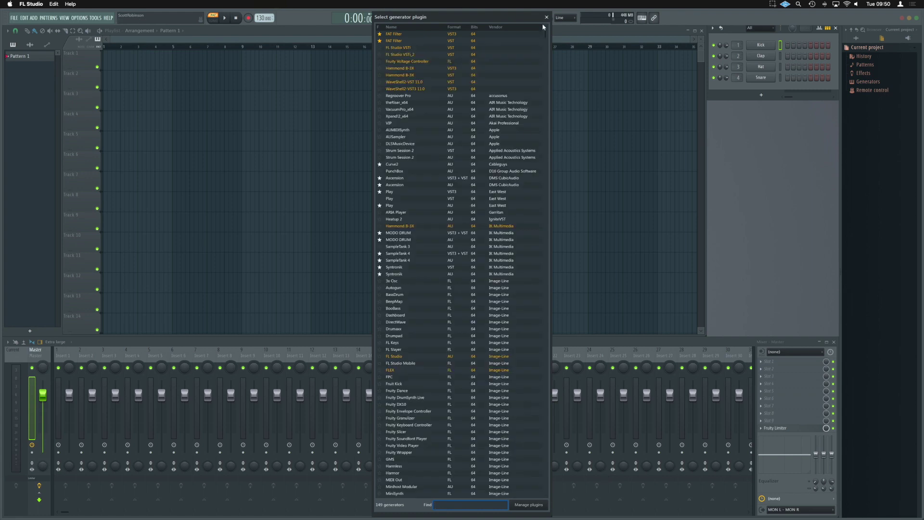
# Close the generator picker and load FAT into the Master track's first effect slot.
pyautogui.click(546, 17)
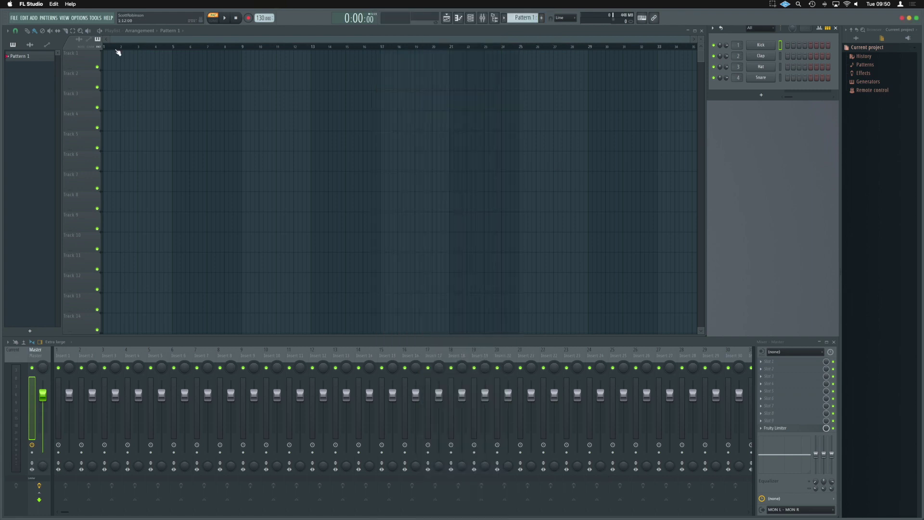
pyautogui.click(33, 18)
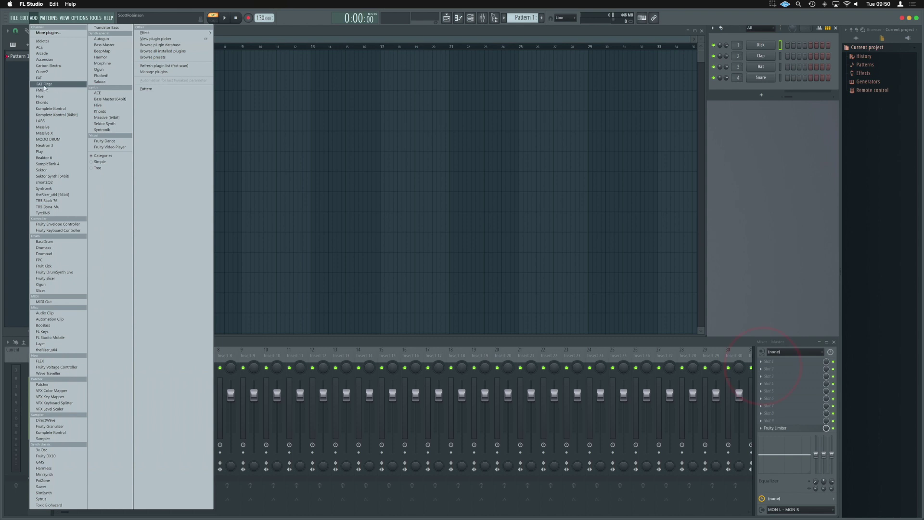
pyautogui.press('Escape')
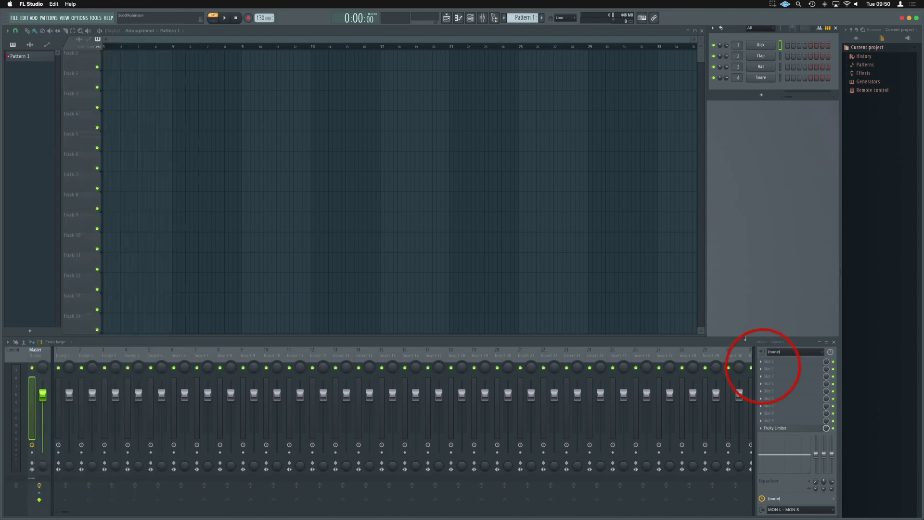
pyautogui.click(763, 365)
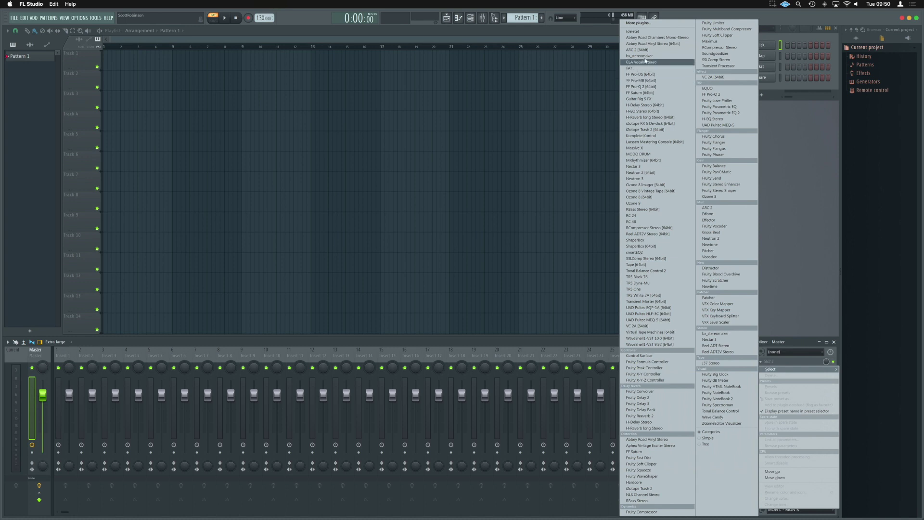
pyautogui.click(633, 69)
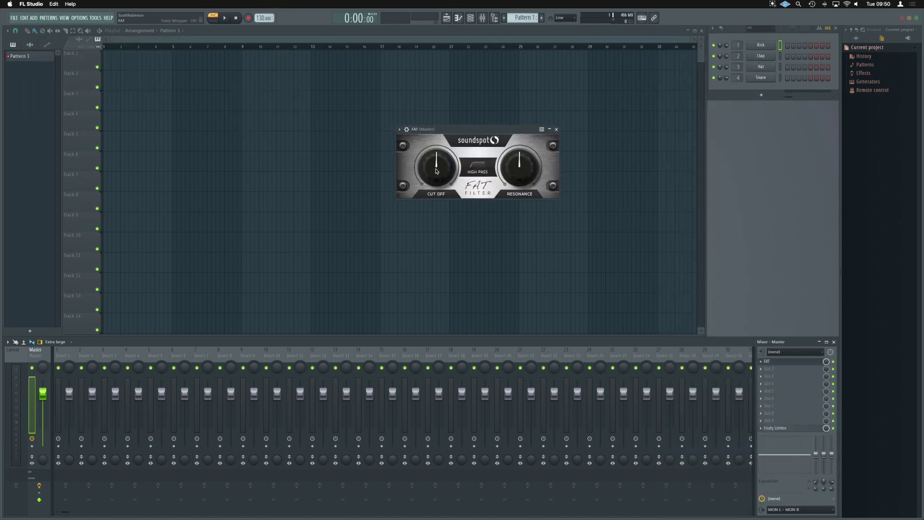
# Raise FAT's cut off, cancel filing it under Stereo, and select the EQ database folder.
pyautogui.moveTo(436, 167); pyautogui.dragTo(436, 154)
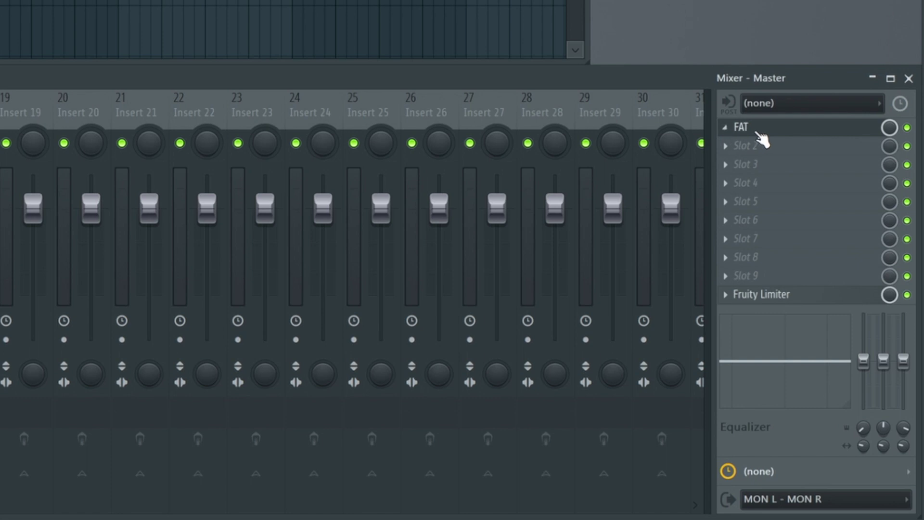
pyautogui.click(725, 130)
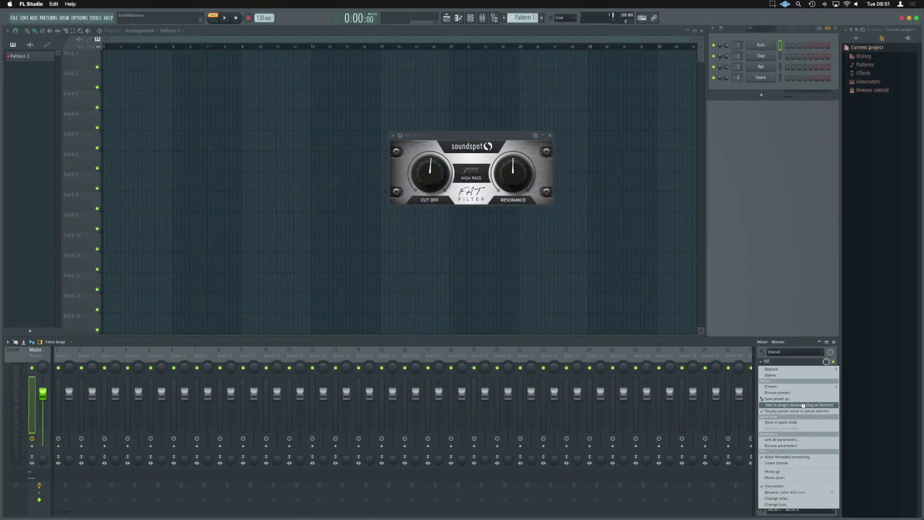
pyautogui.click(803, 405)
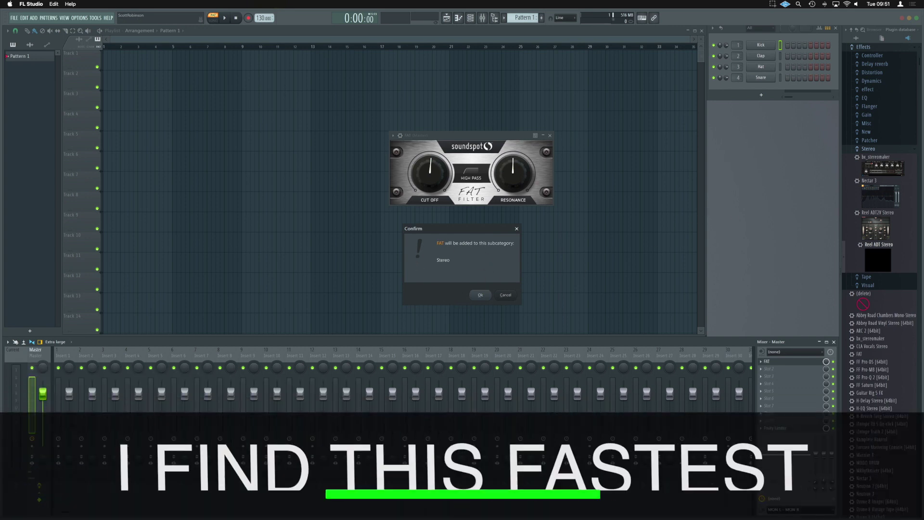
pyautogui.click(506, 297)
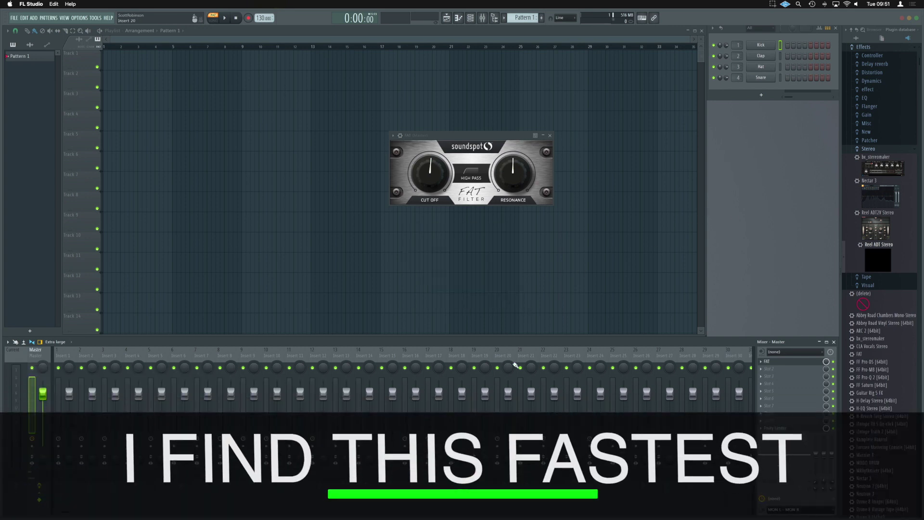
pyautogui.click(869, 150)
pyautogui.scroll(1, 866, 162)
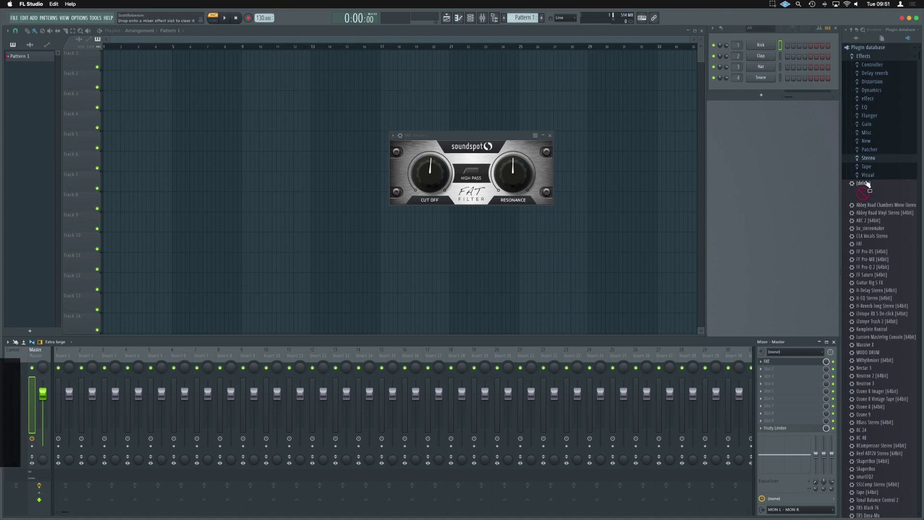
pyautogui.click(865, 107)
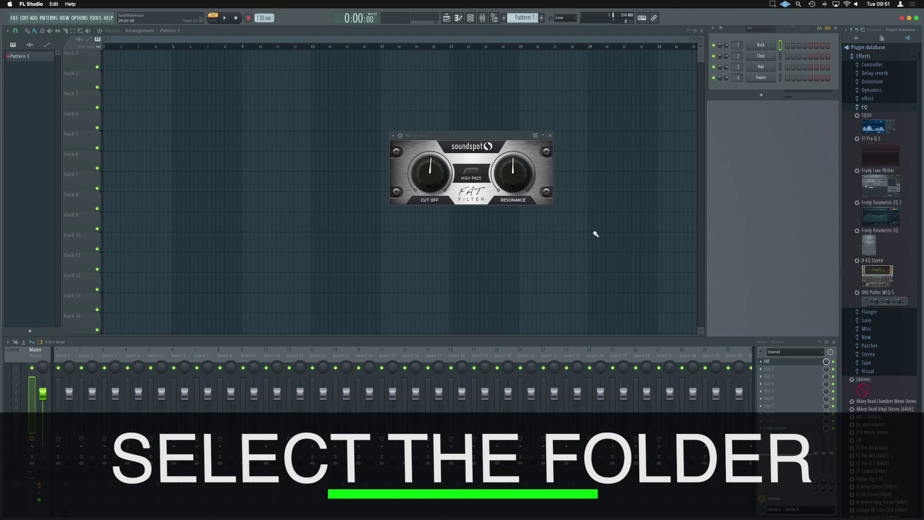
# Add FAT to the plugin database under EQ and close its plugin window.
pyautogui.click(761, 362)
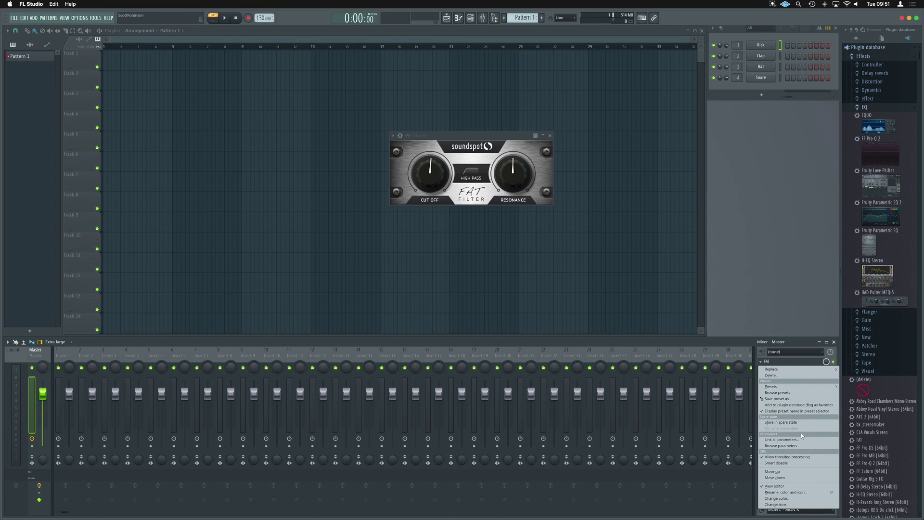
pyautogui.click(797, 406)
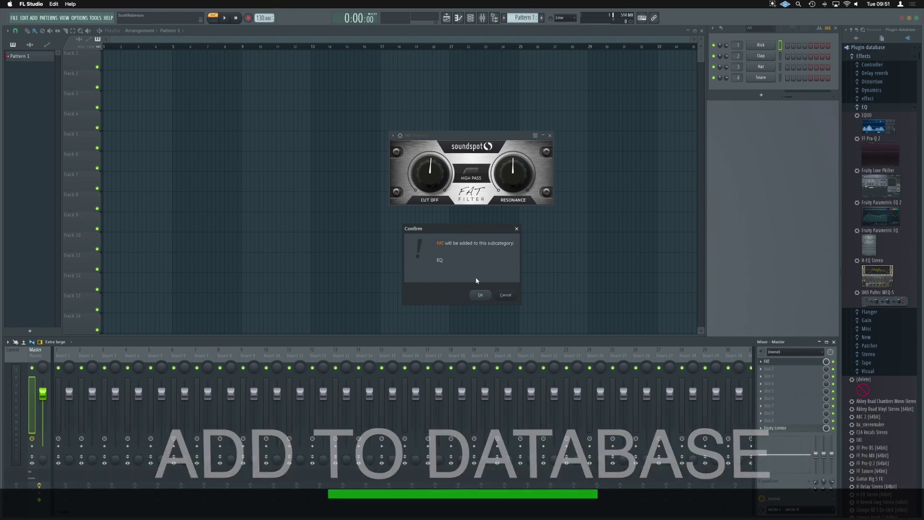
pyautogui.click(480, 295)
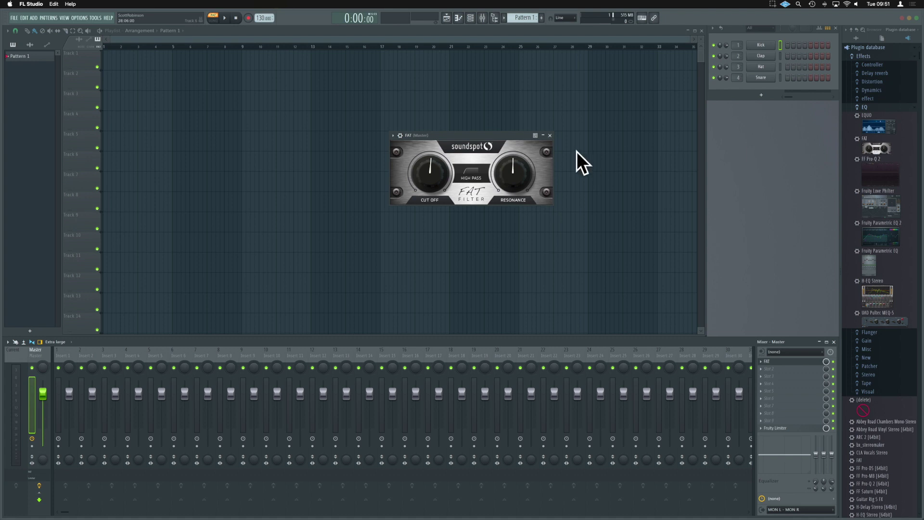
pyautogui.click(550, 135)
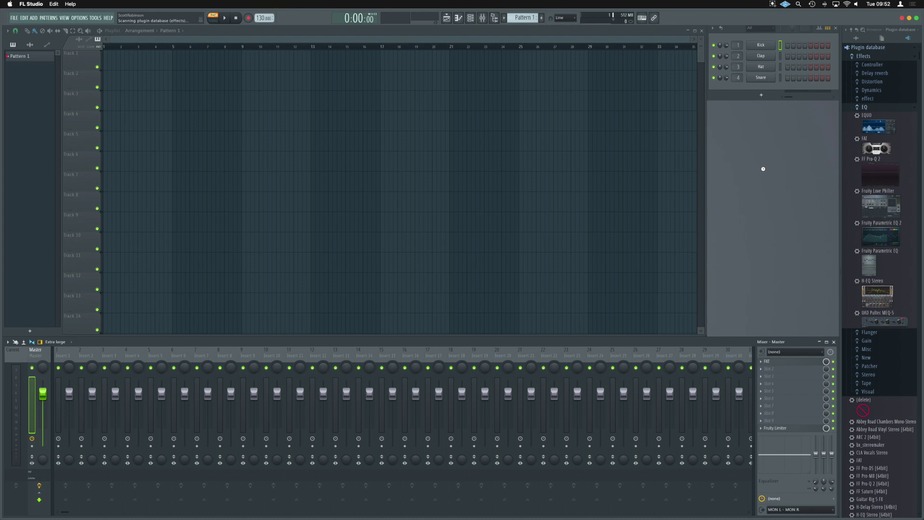
# Drag FAT from the F8 Plugin Picker into Master's second and third effect slots.
pyautogui.press('F8')
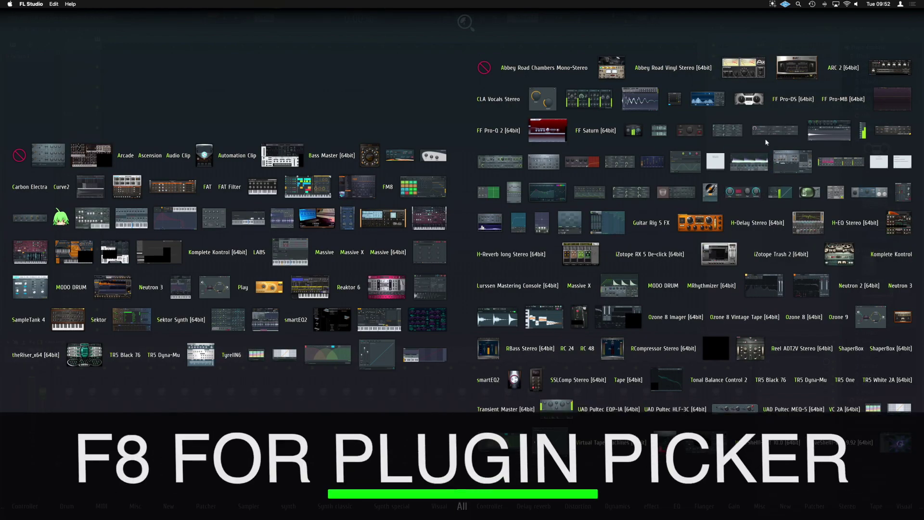
pyautogui.moveTo(749, 99); pyautogui.dragTo(790, 369)
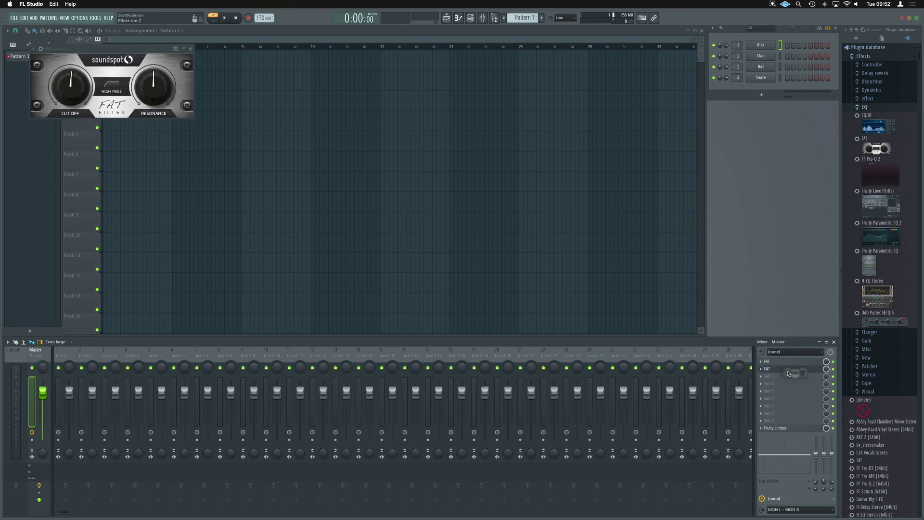
pyautogui.press('F8')
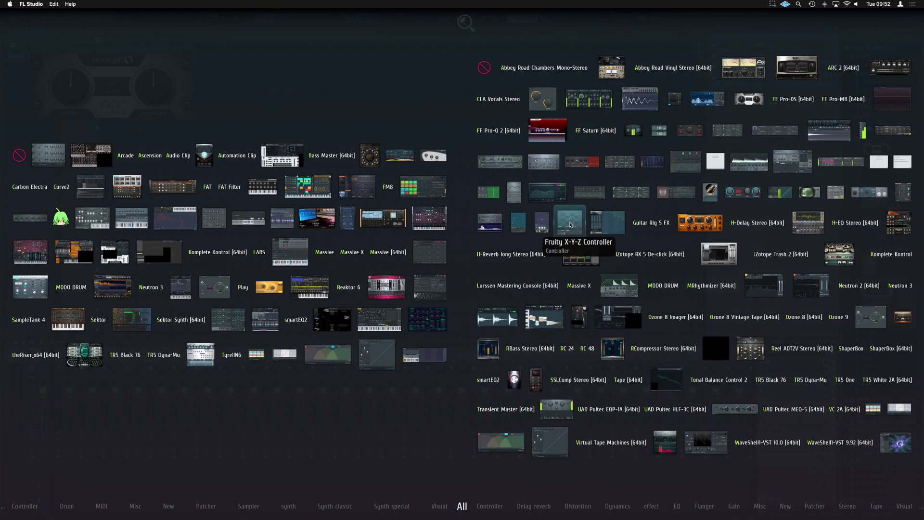
pyautogui.write('fat')
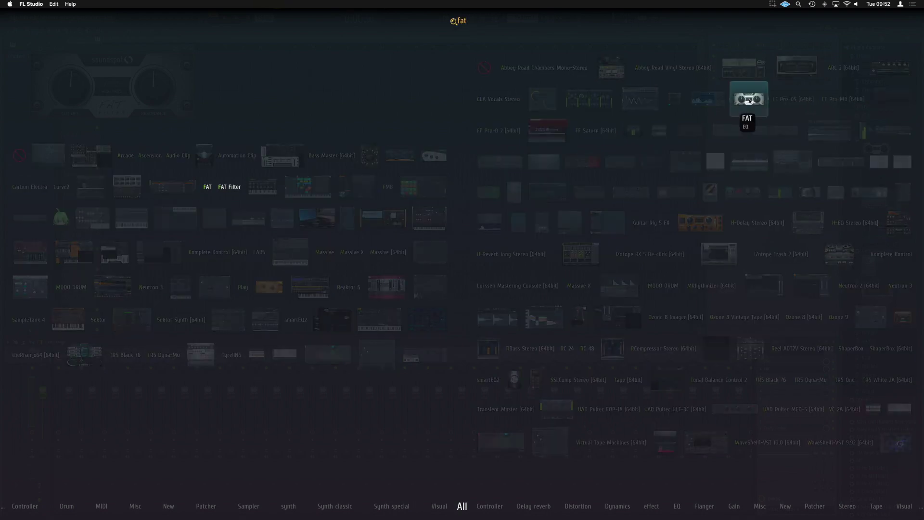
pyautogui.moveTo(748, 99); pyautogui.dragTo(789, 378)
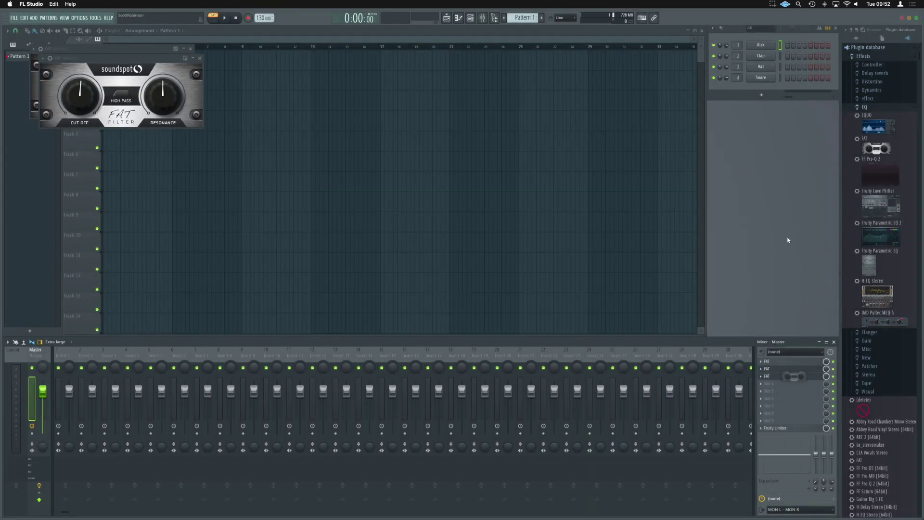